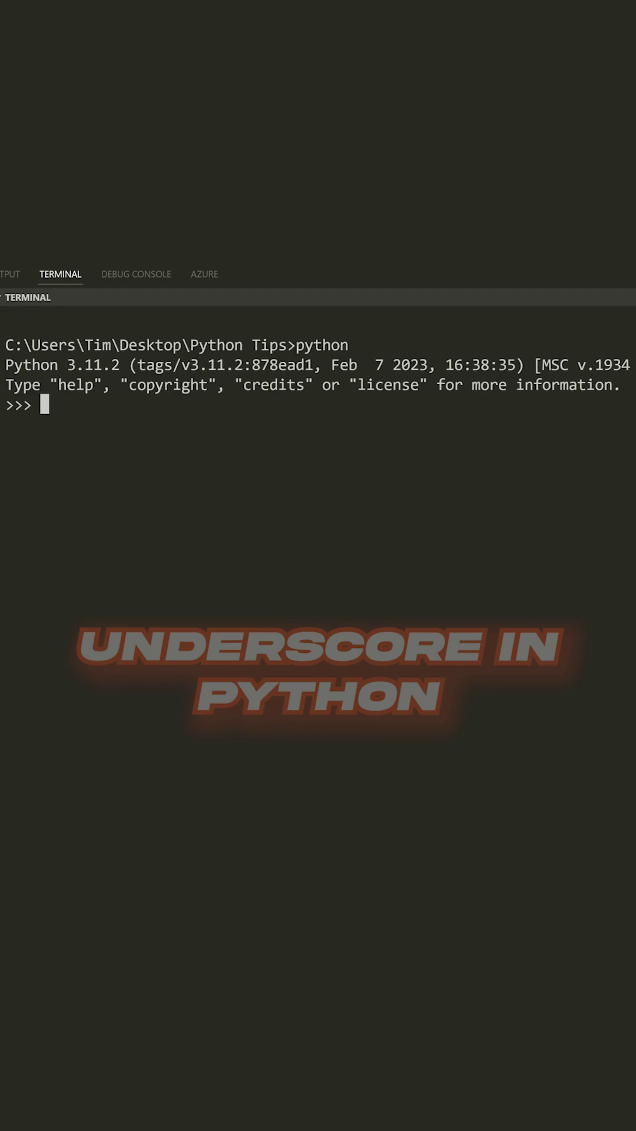
type("_")
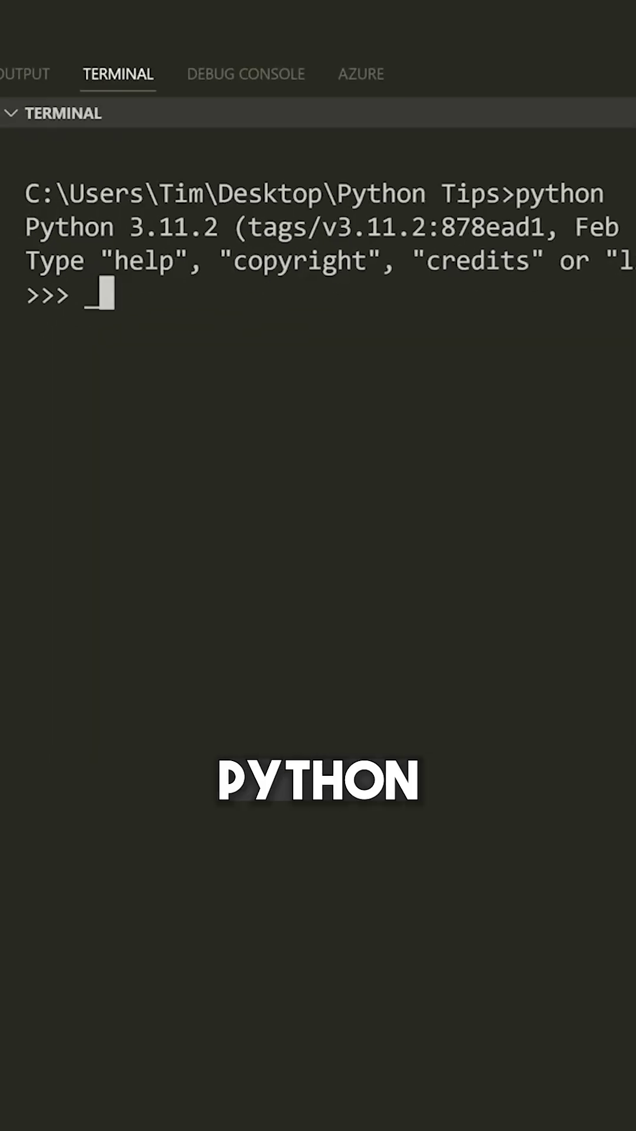
Evaluate _ in the Python REPL to show it is undefined, then set x = 2 and compute x + 1 = 3.
key("Return")
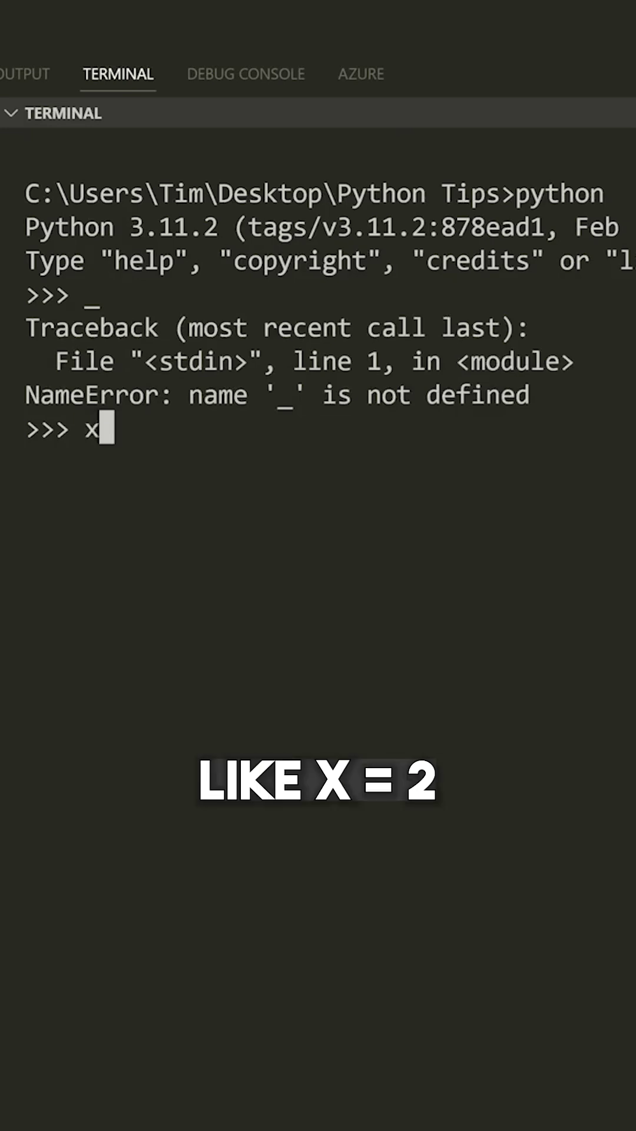
type(" + 1")
key("Return")
type("= 2")
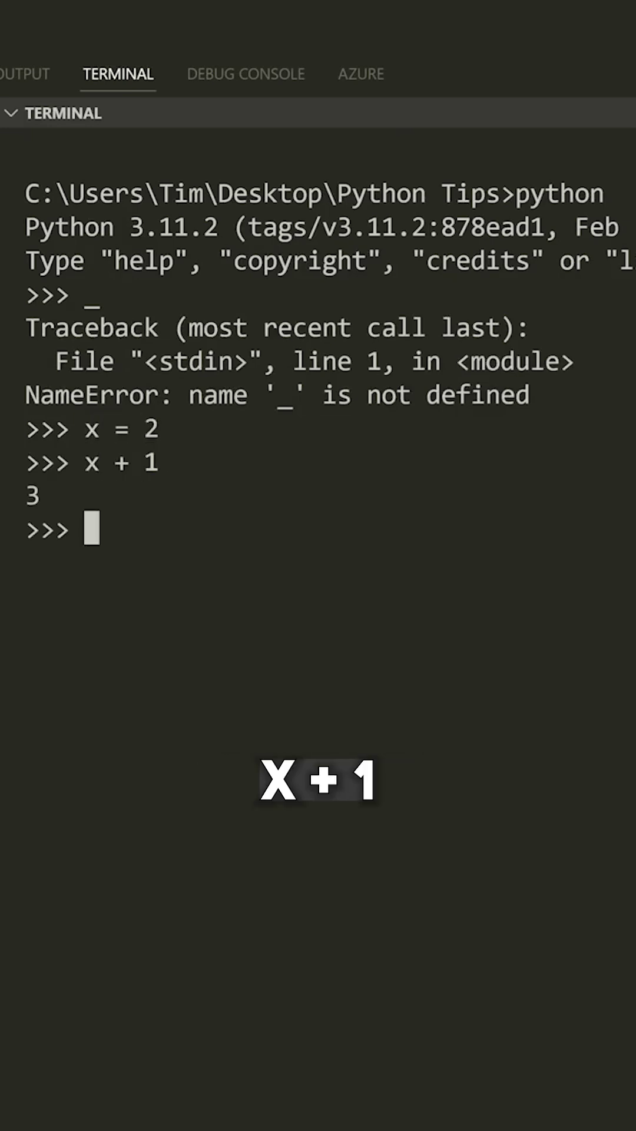
type("_")
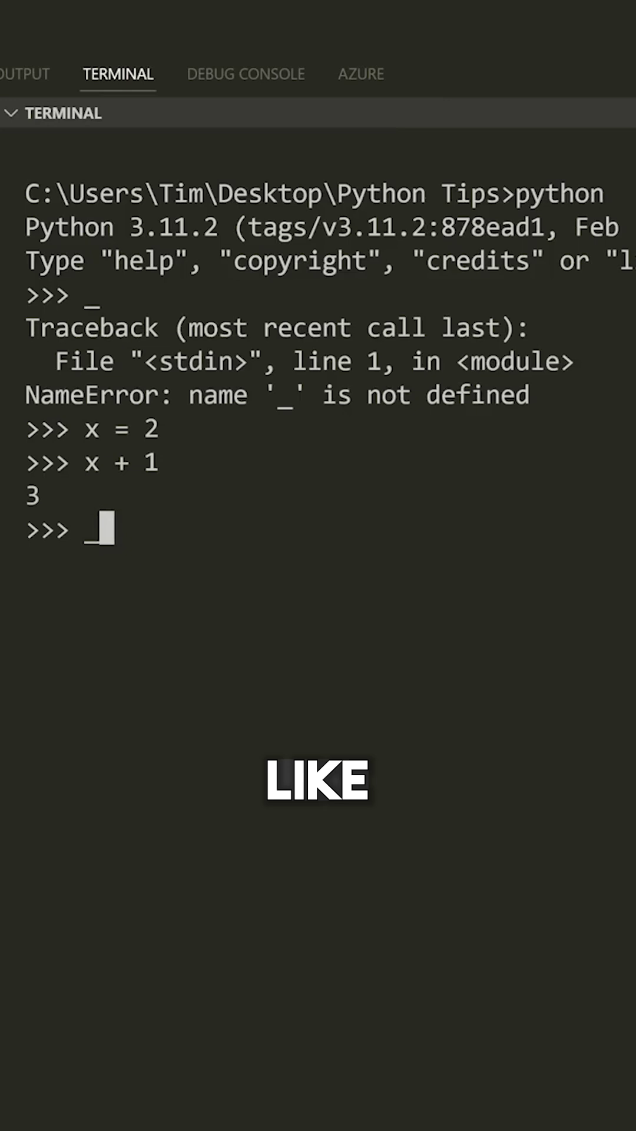
Evaluate _ to get 3, then _ + 3 to get 6, and confirm _ now returns 6.
key("Return")
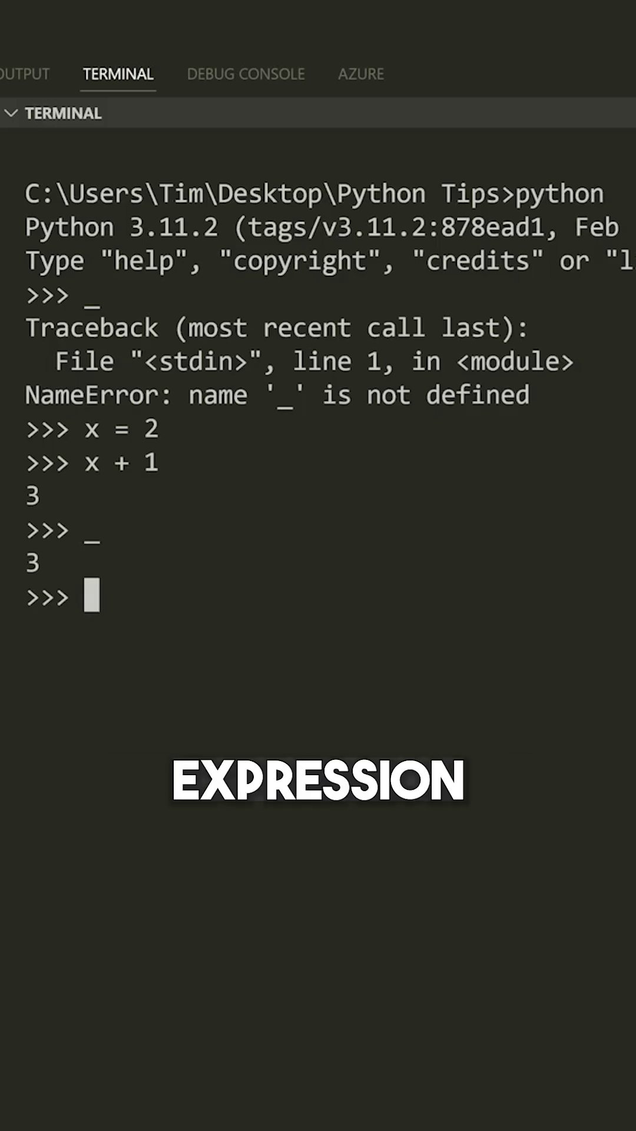
type("_ + 3")
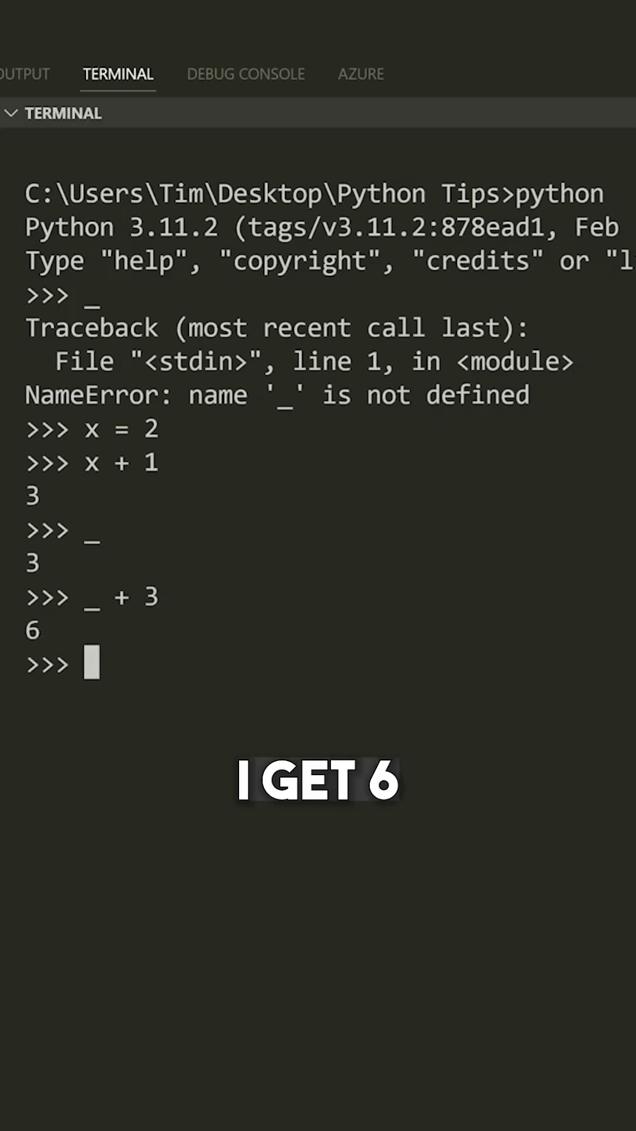
type("_")
key("Return")
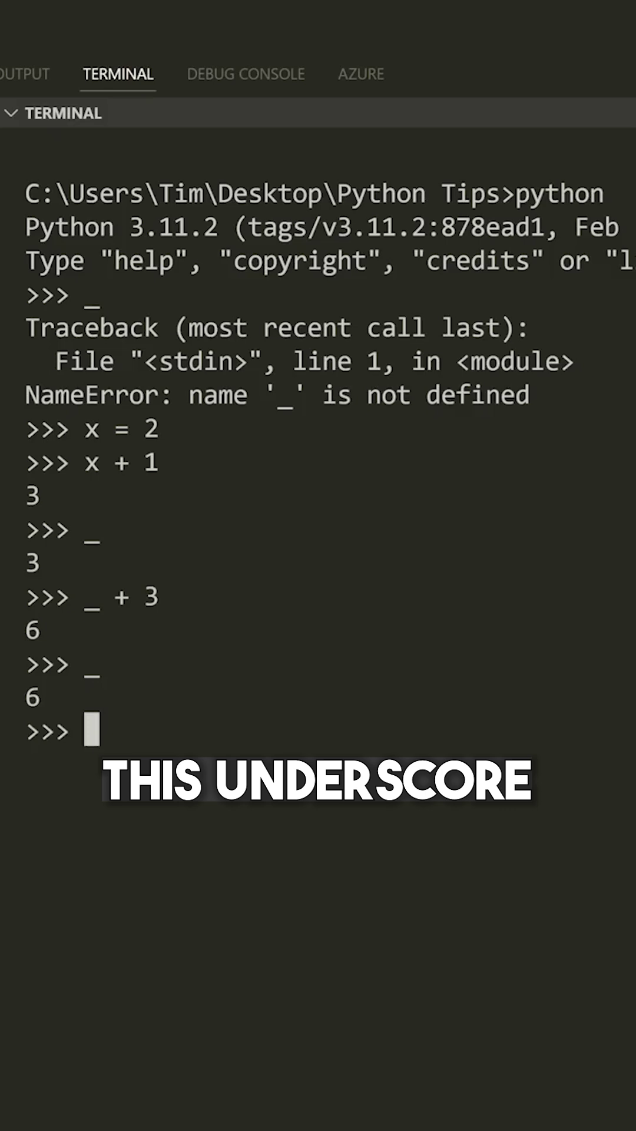